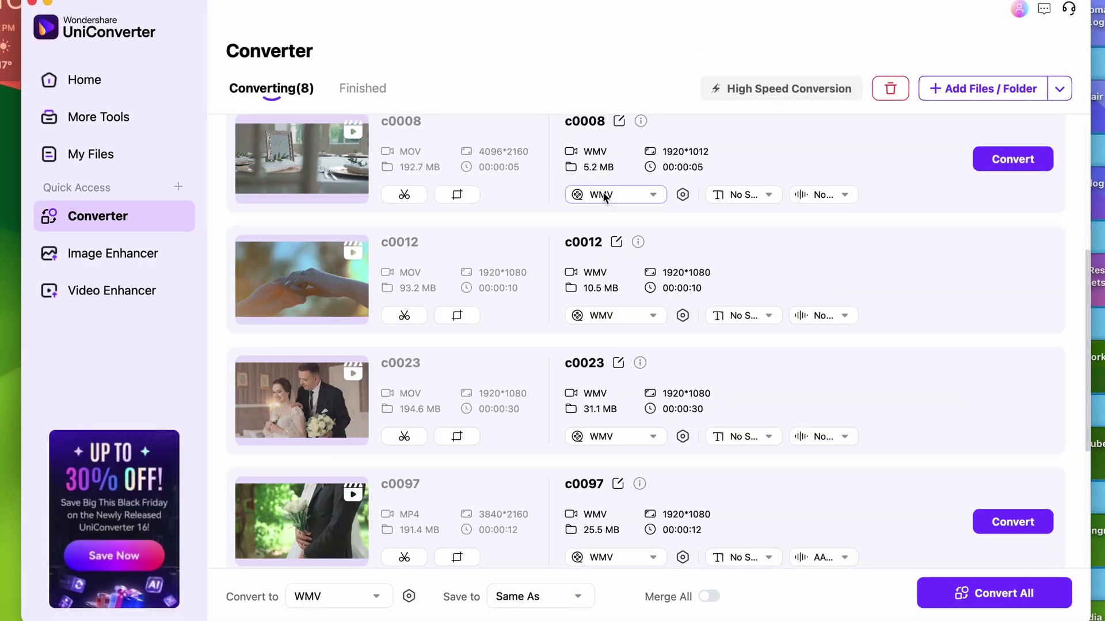
Step: In Topaz Video AI's Codec settings, keep mp4 as the export container
{"action": "scroll", "coordinate": [602, 191], "scroll_direction": "up", "scroll_amount": 5}
{"action": "scroll", "coordinate": [602, 192], "scroll_direction": "down", "scroll_amount": 9}
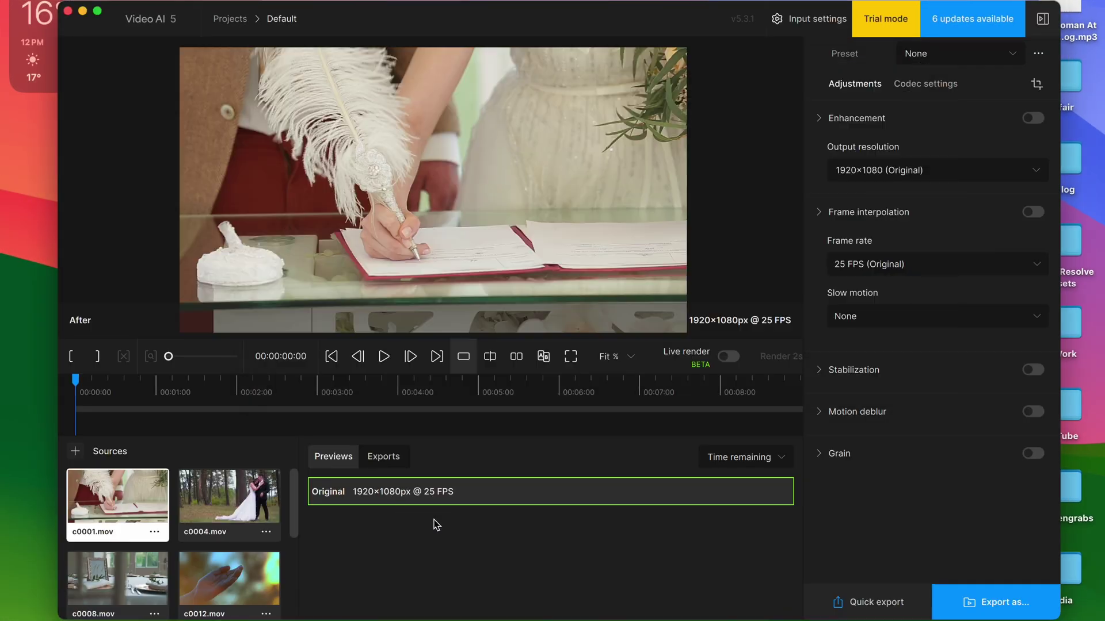
{"action": "mouse_move", "coordinate": [263, 581]}
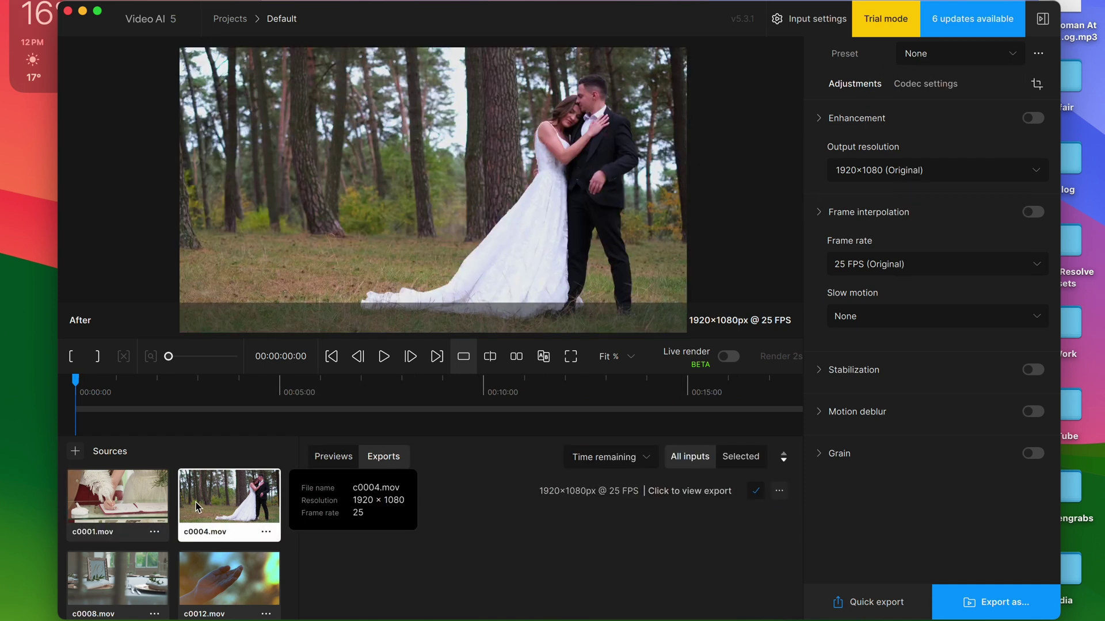
{"action": "scroll", "coordinate": [175, 555], "scroll_direction": "down", "scroll_amount": 5}
{"action": "mouse_move", "coordinate": [253, 555]}
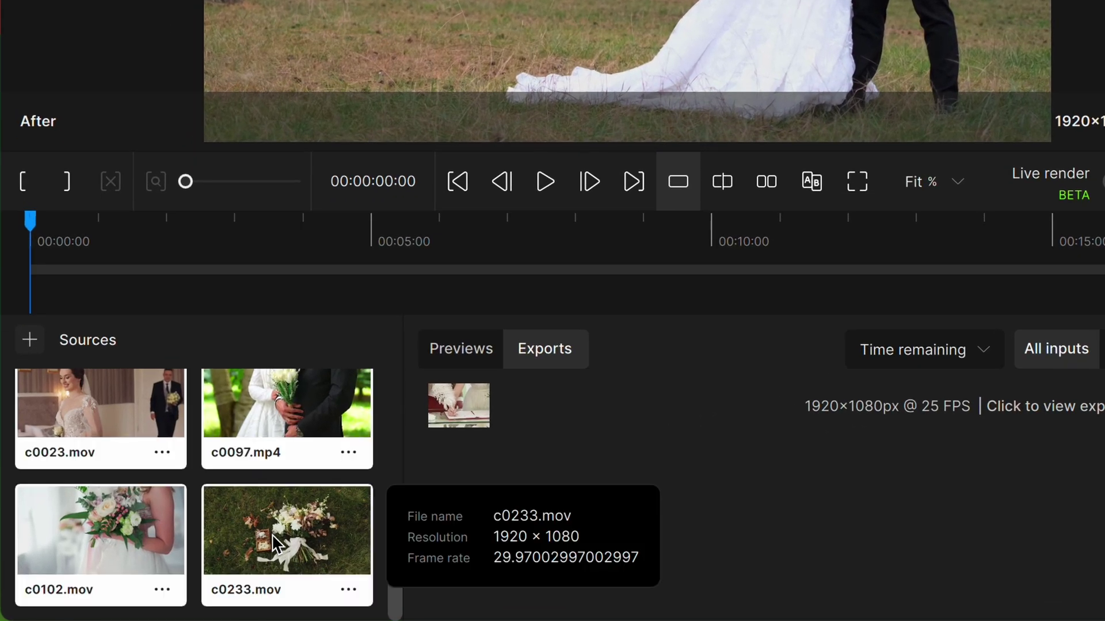
{"action": "scroll", "coordinate": [275, 544], "scroll_direction": "up", "scroll_amount": 5}
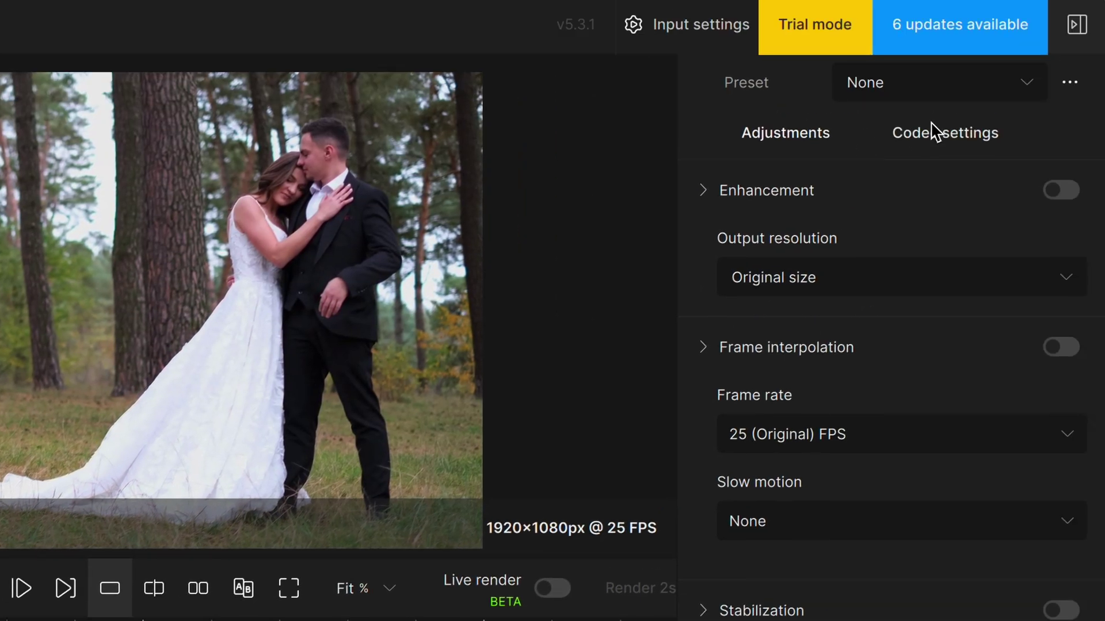
{"action": "left_click", "coordinate": [933, 128]}
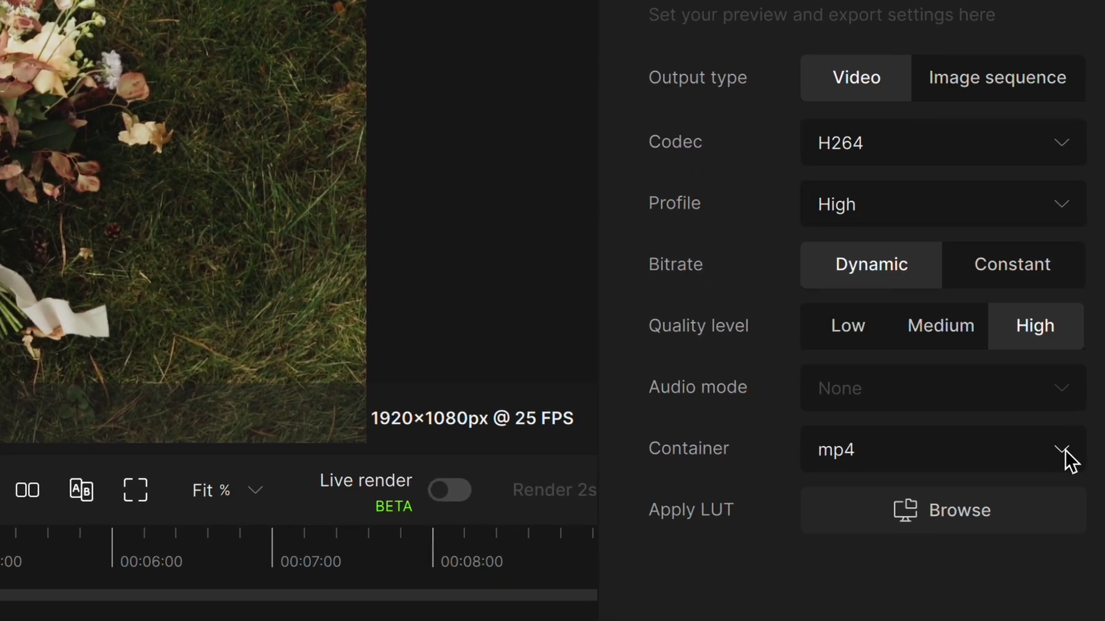
{"action": "left_click", "coordinate": [1065, 449]}
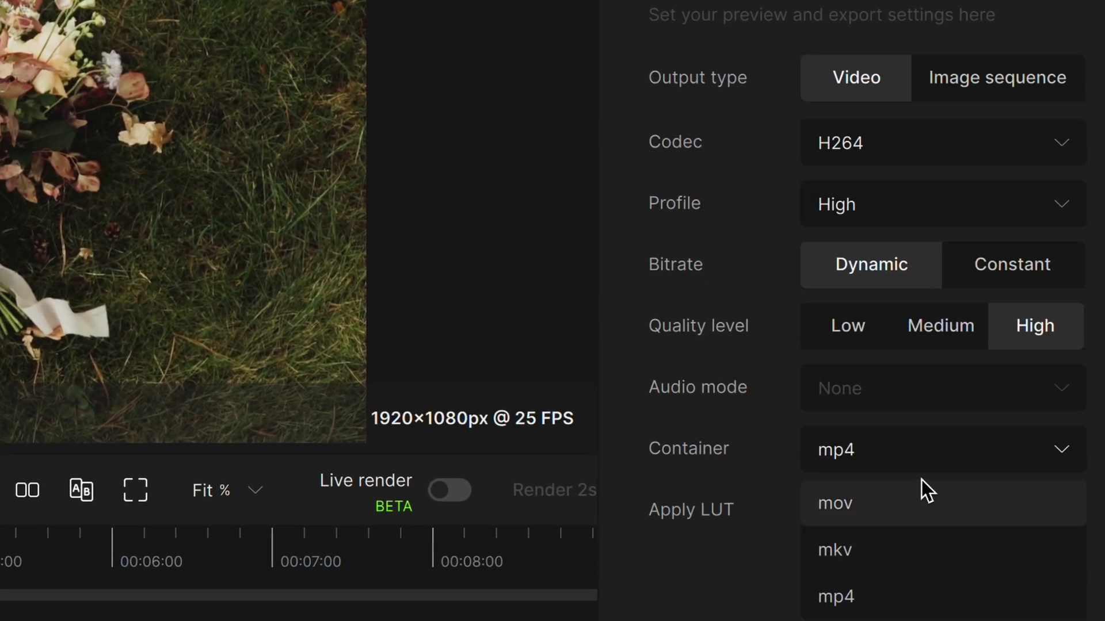
{"action": "left_click", "coordinate": [906, 611]}
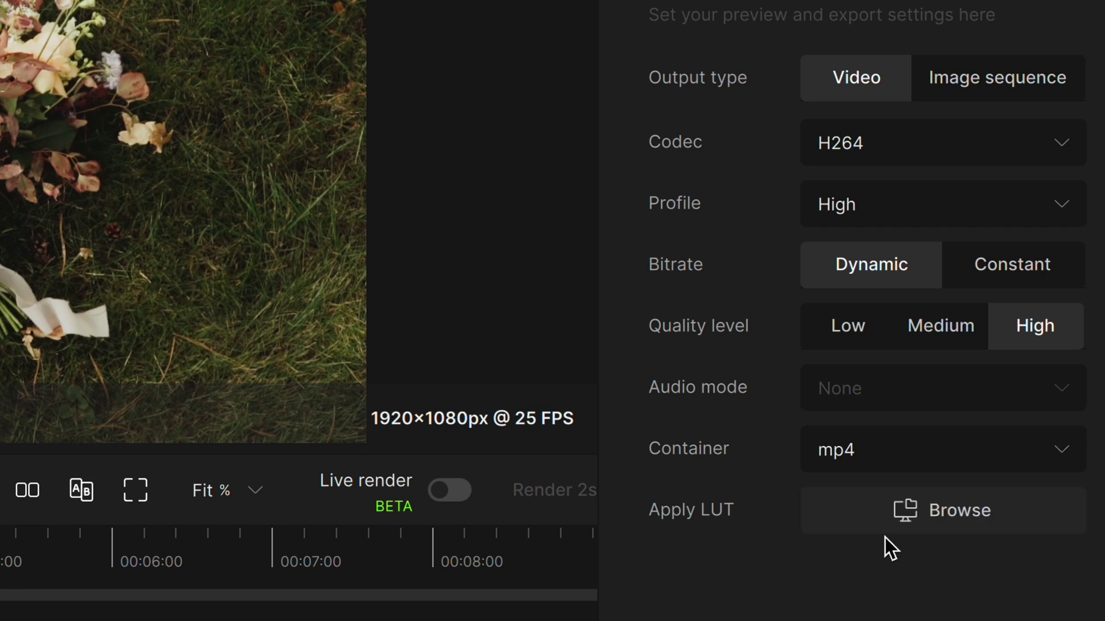
Step: Choose the FFV1 codec and check which containers support it
{"action": "left_click", "coordinate": [1056, 133]}
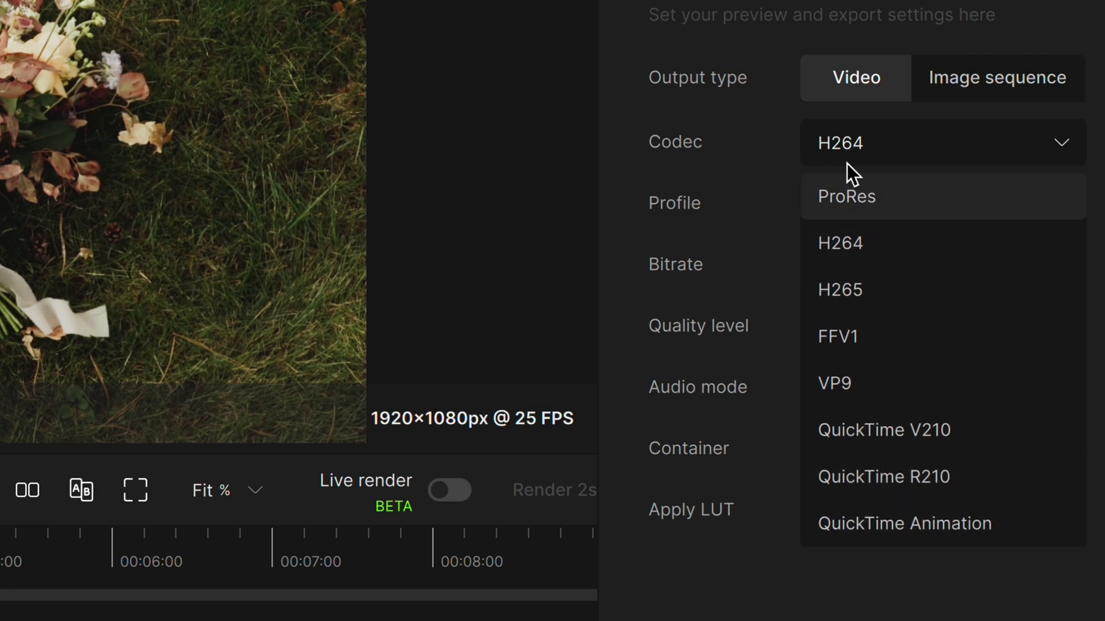
{"action": "left_click", "coordinate": [870, 338]}
{"action": "left_click", "coordinate": [870, 337]}
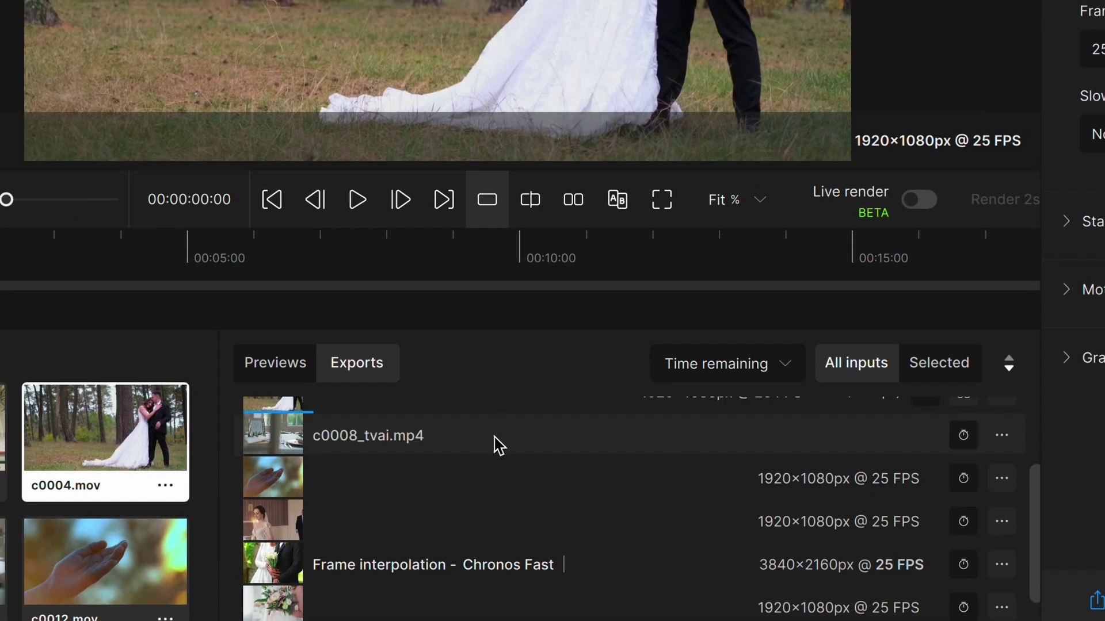
Step: Save the c0004 clip as c0004_tvai in the bulk converting folder
{"action": "scroll", "coordinate": [498, 445], "scroll_direction": "up", "scroll_amount": 2}
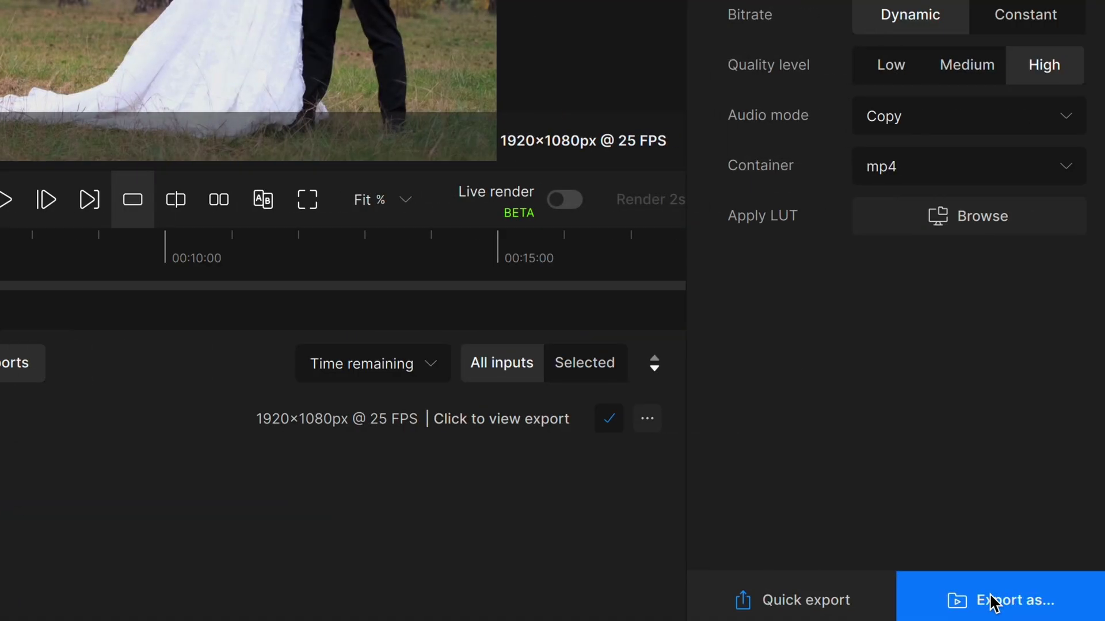
{"action": "left_click", "coordinate": [967, 603]}
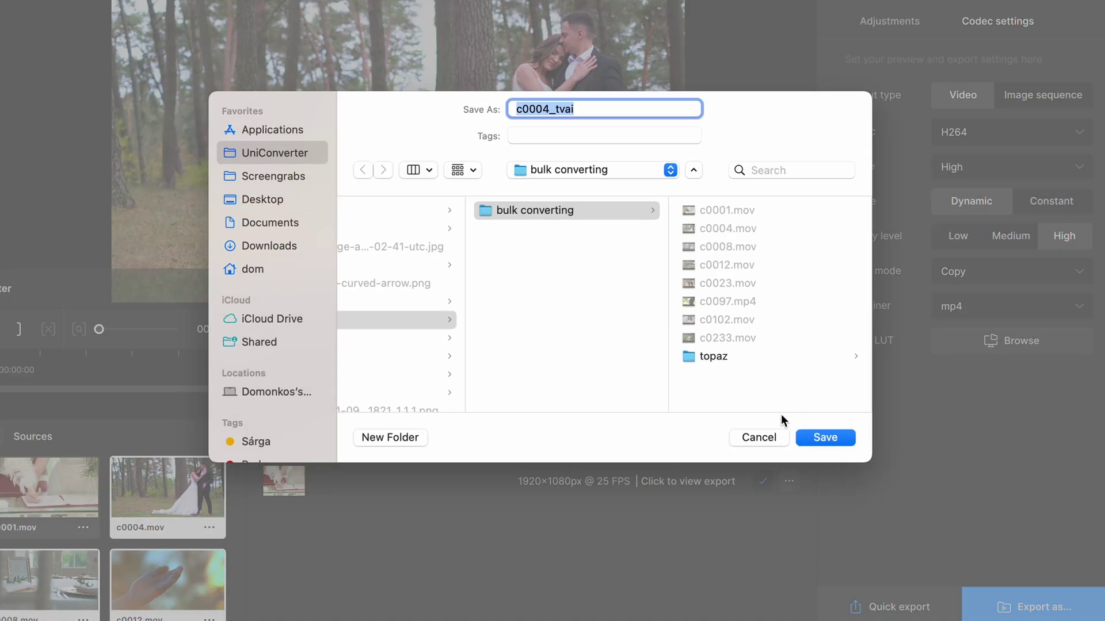
{"action": "left_click", "coordinate": [825, 437]}
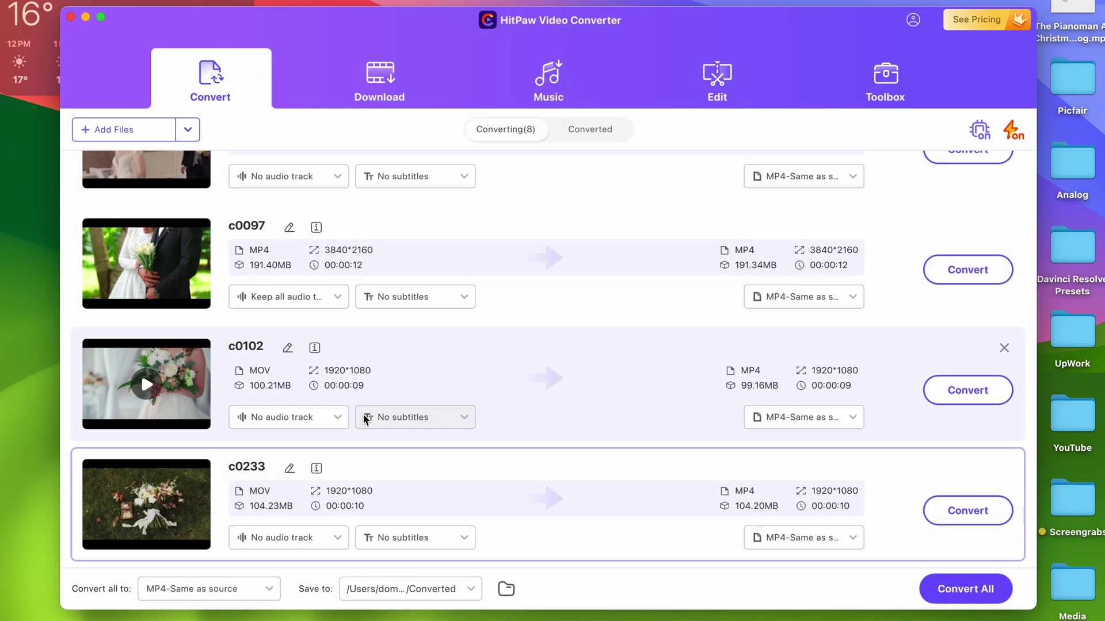
Step: In HitPaw, set every clip to MP4 Same as source and choose the output save folder
{"action": "scroll", "coordinate": [364, 415], "scroll_direction": "up", "scroll_amount": 3}
{"action": "scroll", "coordinate": [364, 414], "scroll_direction": "up", "scroll_amount": 6}
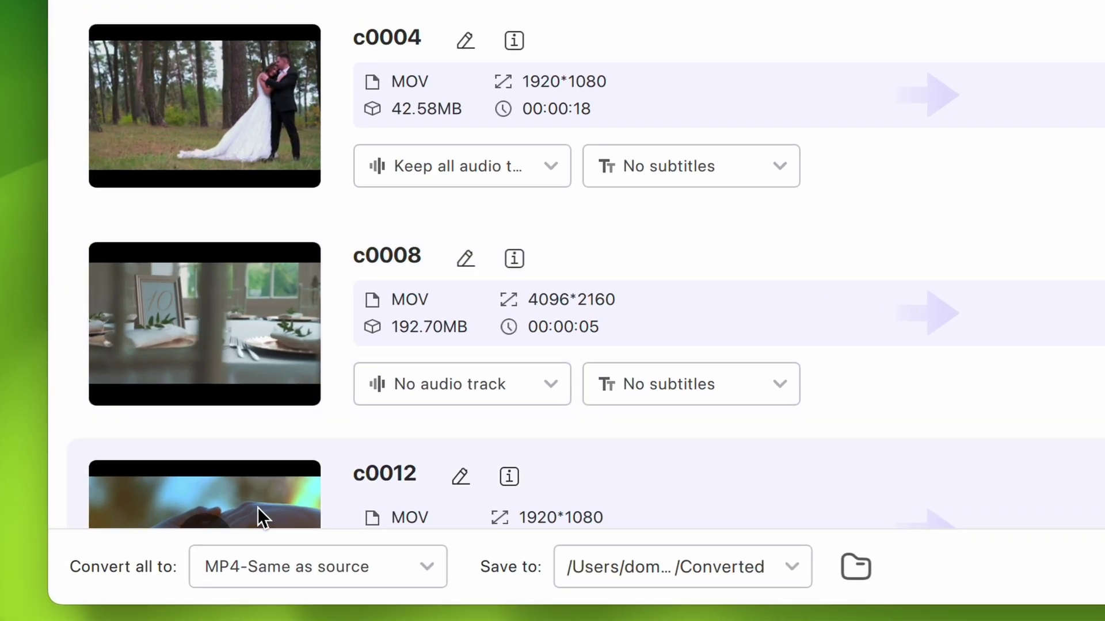
{"action": "left_click", "coordinate": [436, 562]}
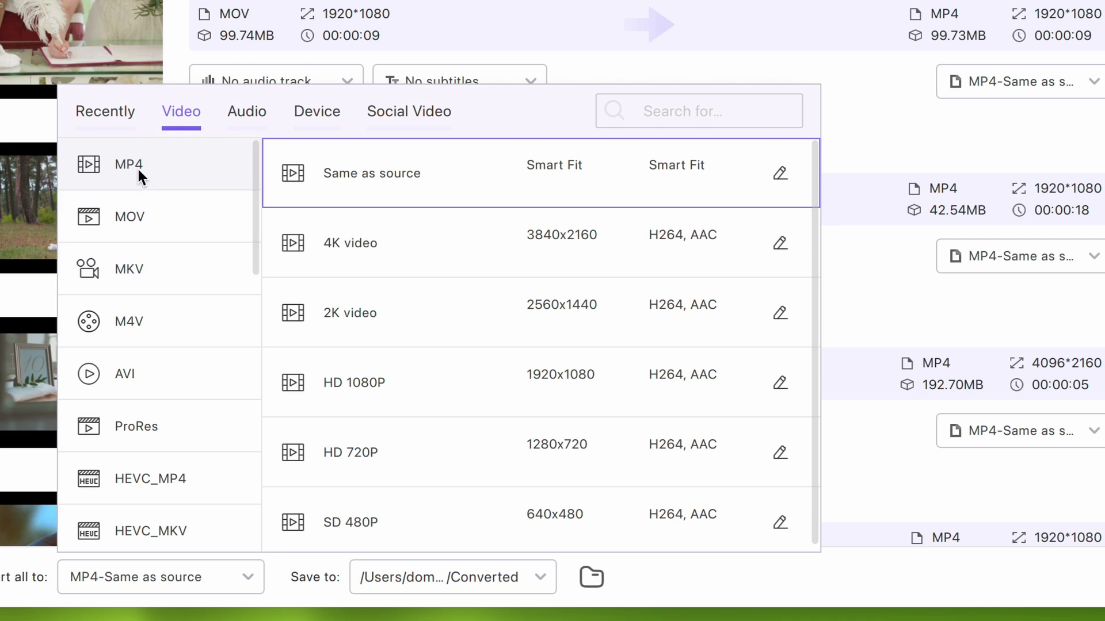
{"action": "left_click", "coordinate": [347, 175]}
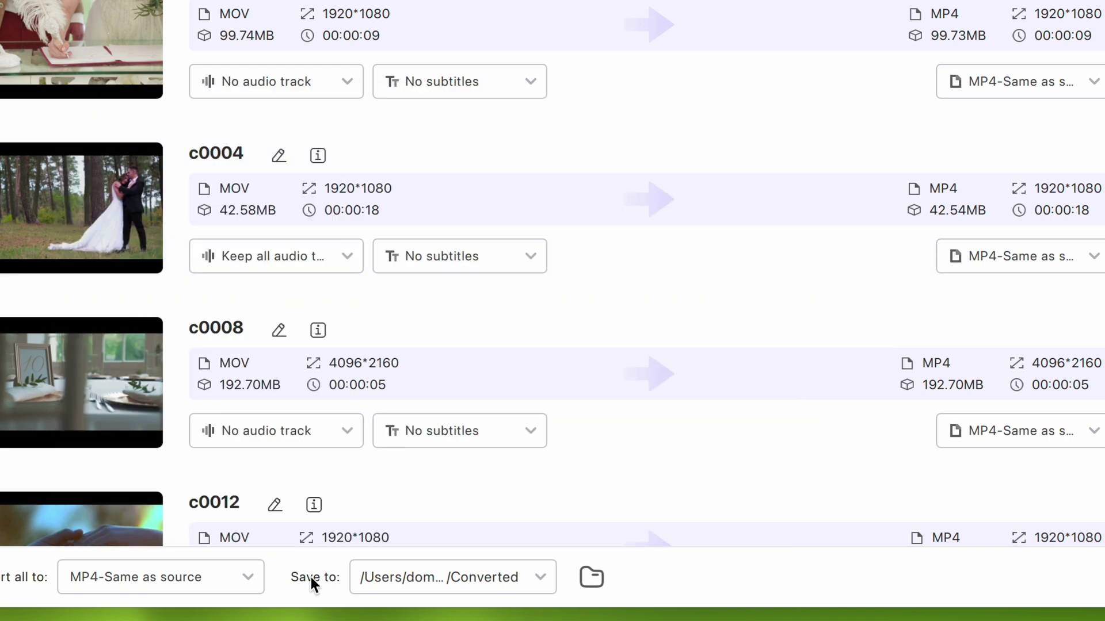
{"action": "left_click", "coordinate": [537, 574]}
{"action": "left_click", "coordinate": [482, 470]}
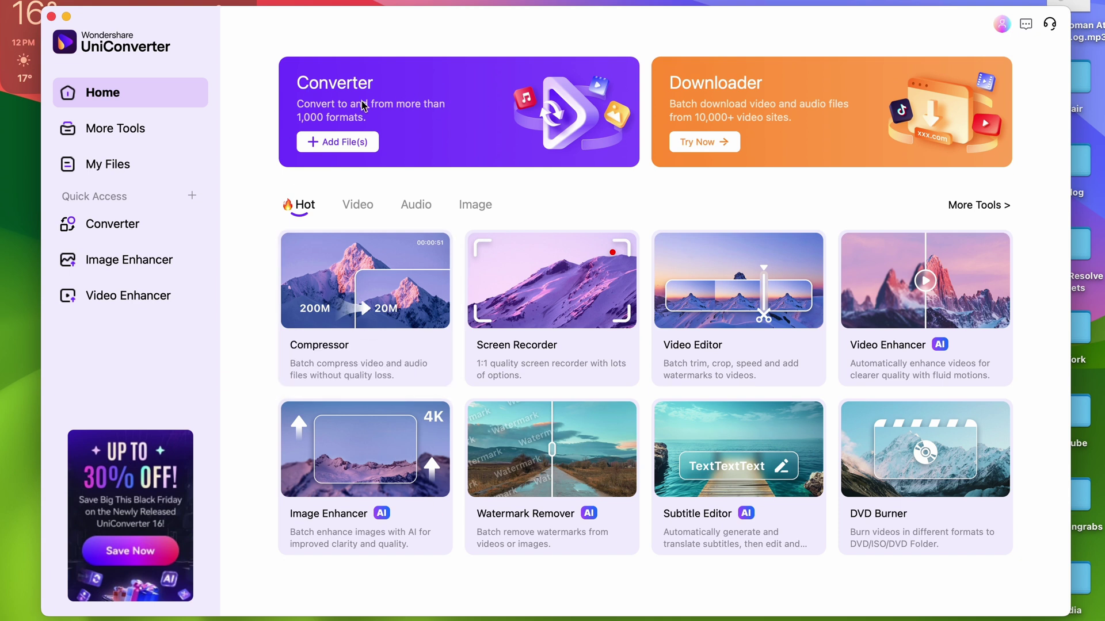
Step: In UniConverter's Converter, target MP4 Same as source and save to Same As Source Folder
{"action": "left_click", "coordinate": [444, 95]}
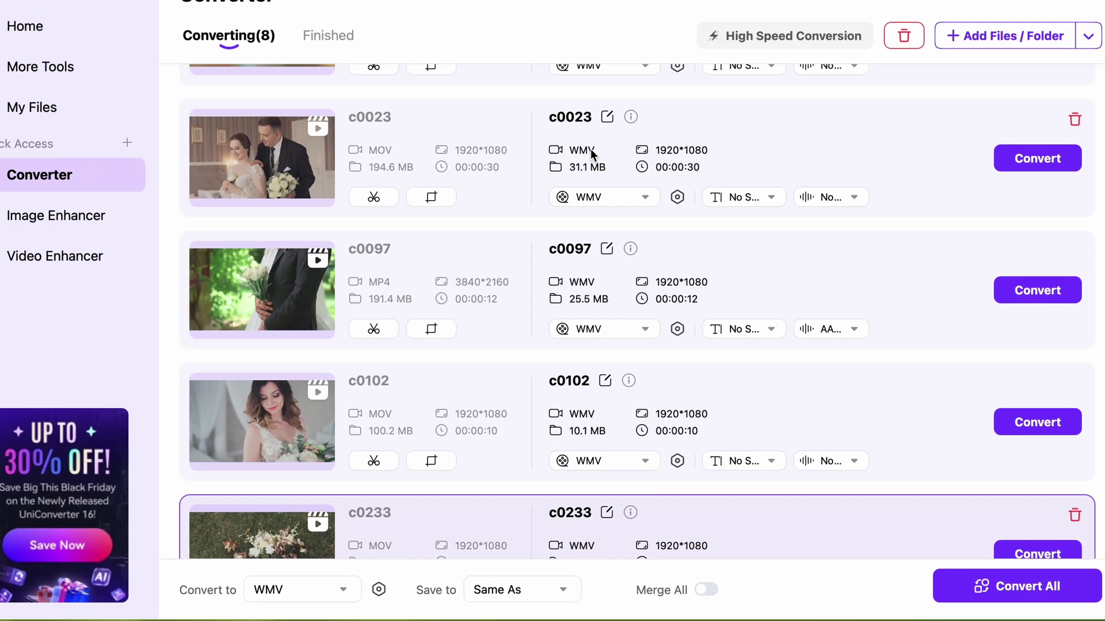
{"action": "scroll", "coordinate": [432, 410], "scroll_direction": "up", "scroll_amount": 10}
{"action": "left_click", "coordinate": [285, 585]}
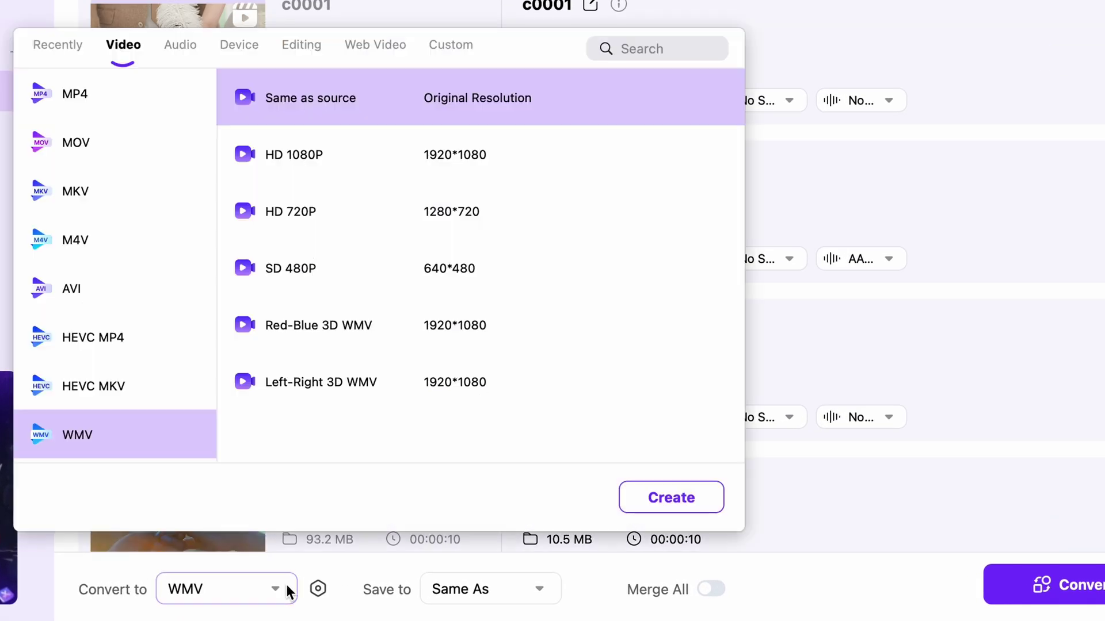
{"action": "left_click", "coordinate": [74, 94]}
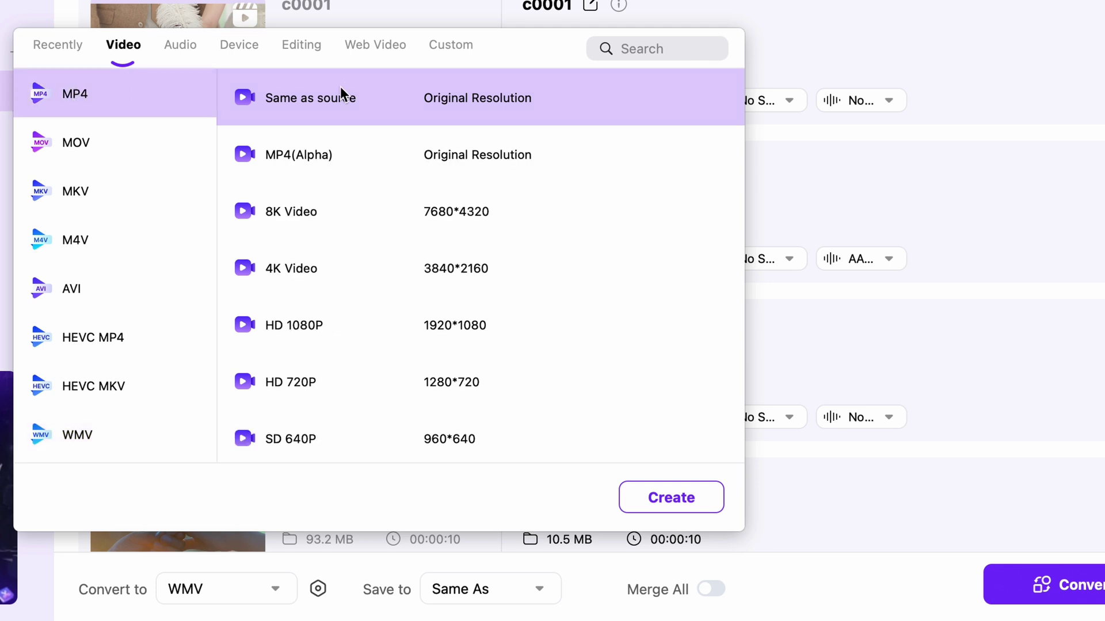
{"action": "left_click", "coordinate": [344, 96]}
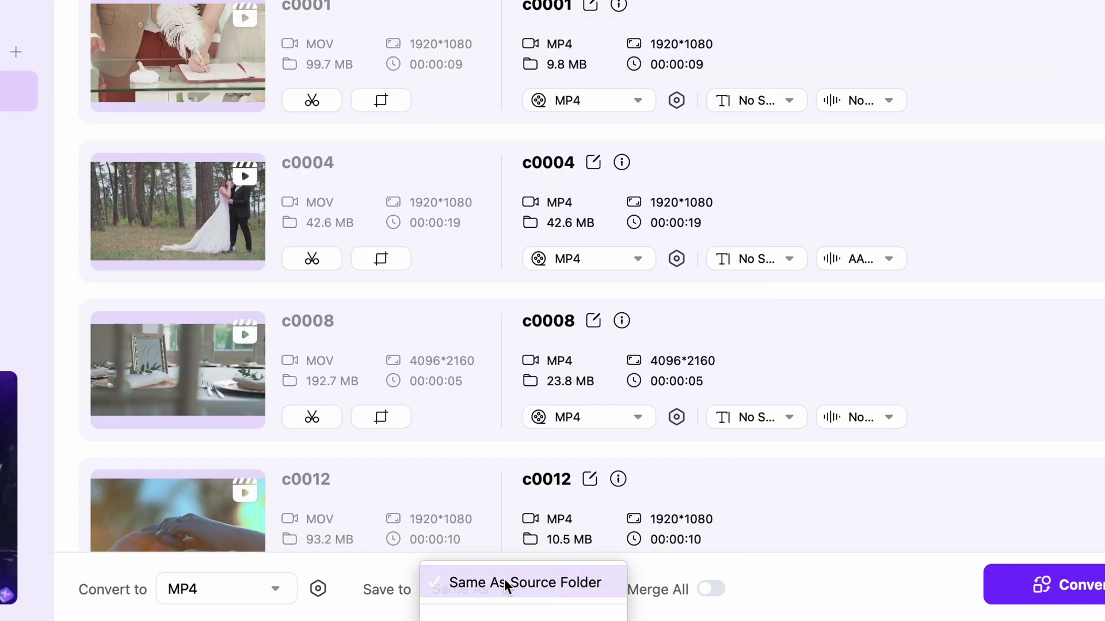
{"action": "left_click", "coordinate": [504, 579]}
{"action": "scroll", "coordinate": [563, 175], "scroll_direction": "down", "scroll_amount": 10}
{"action": "scroll", "coordinate": [564, 175], "scroll_direction": "up", "scroll_amount": 10}
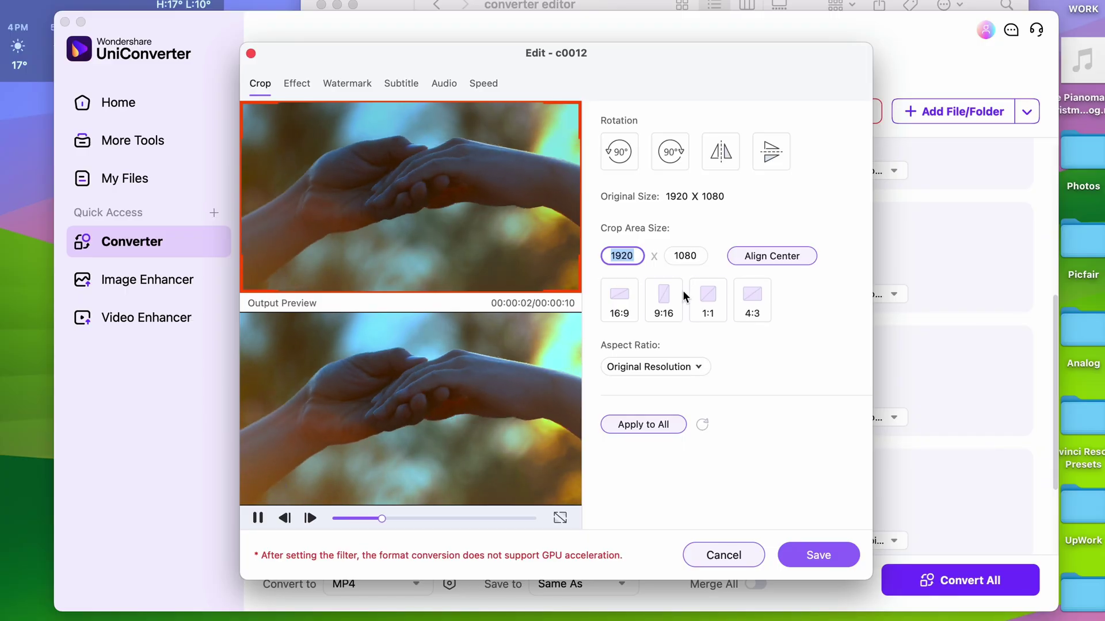
Step: Preview 1:1 and 9:16 crops on c0012, then return it to 16:9
{"action": "left_click", "coordinate": [709, 299]}
{"action": "left_click", "coordinate": [662, 305]}
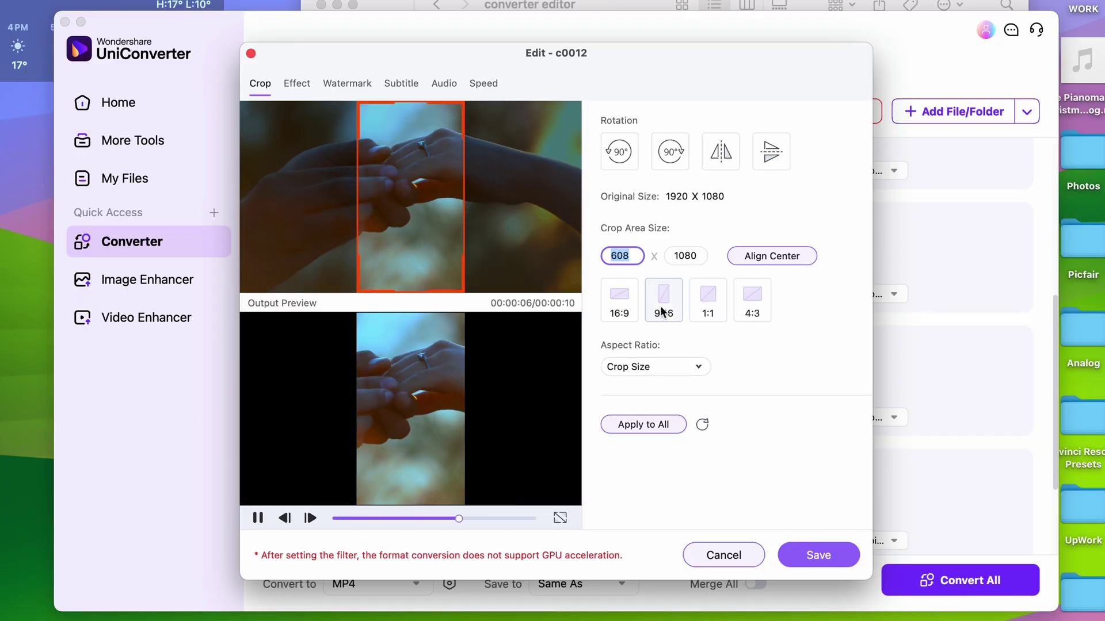
{"action": "left_click", "coordinate": [619, 298]}
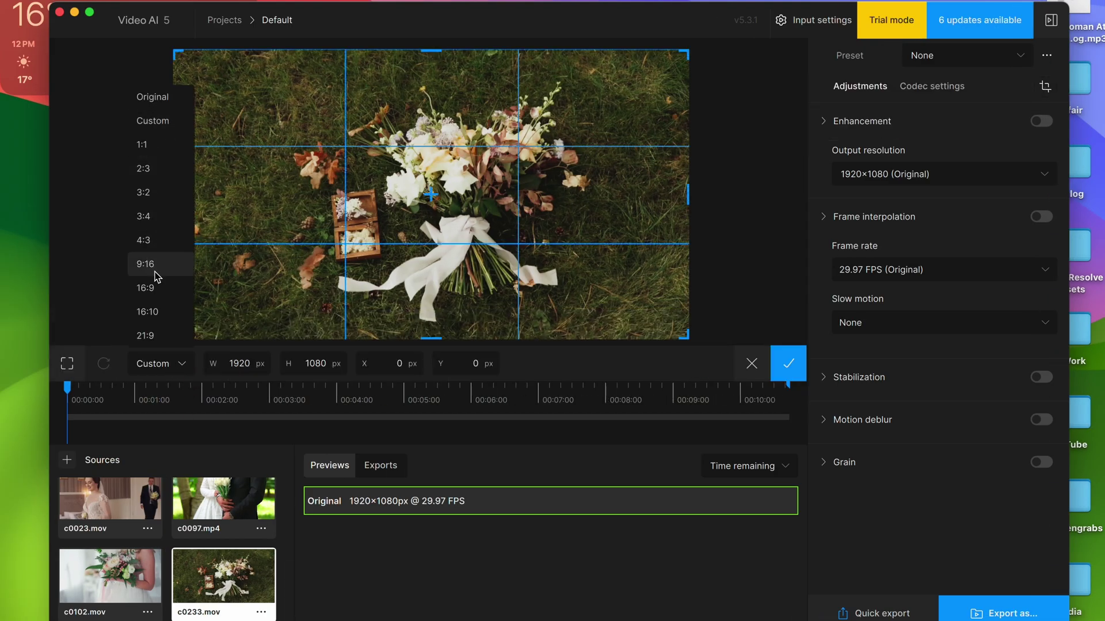
Step: Crop c0233 to vertical 9:16, then bring up its watermark settings
{"action": "left_click", "coordinate": [145, 264]}
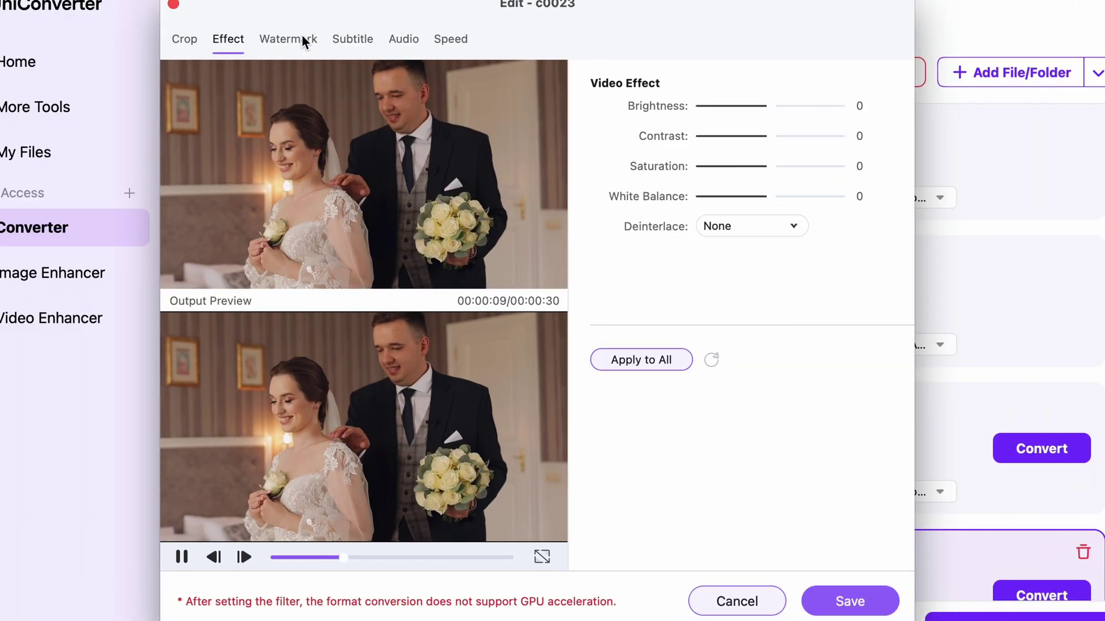
{"action": "left_click", "coordinate": [302, 36]}
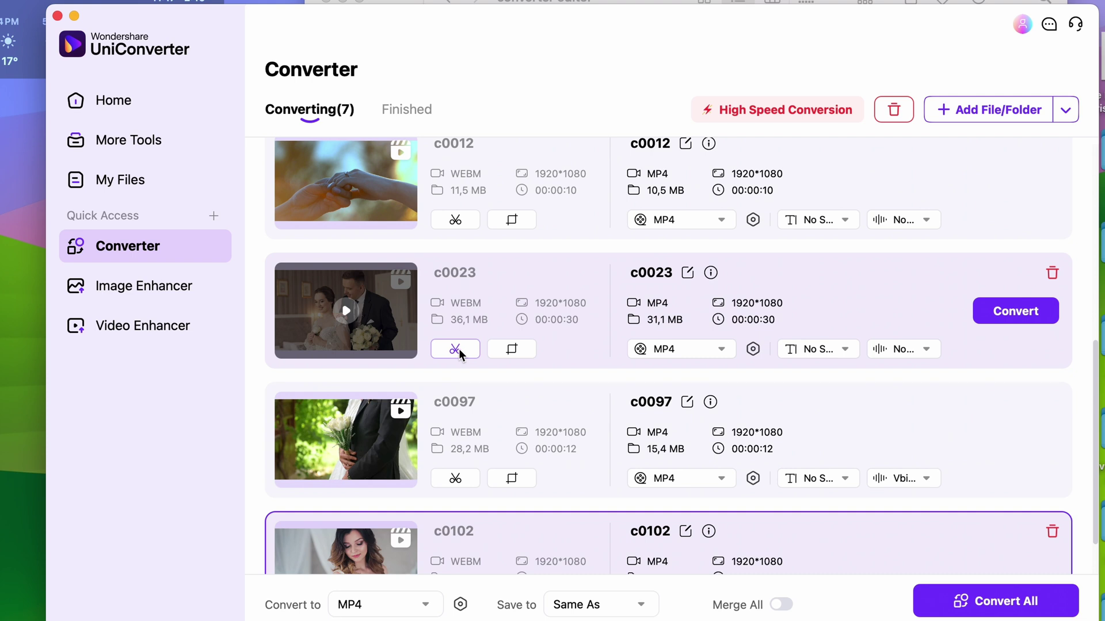
{"action": "left_click", "coordinate": [456, 349]}
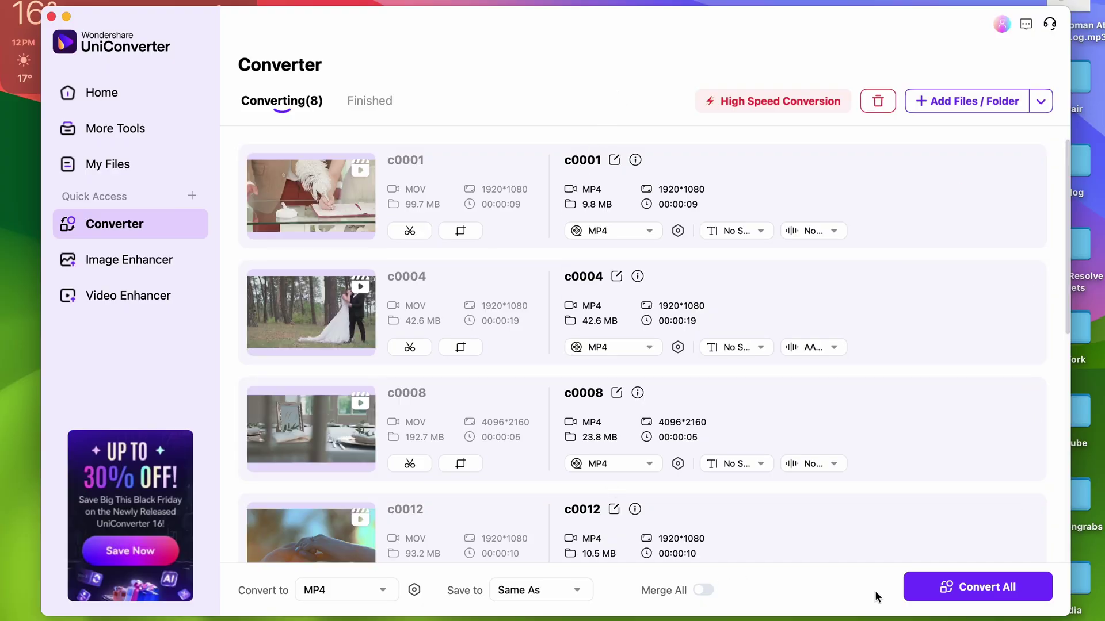
Step: Start Convert All in parallel and enable GPU acceleration under High Speed Conversion
{"action": "left_click", "coordinate": [952, 588]}
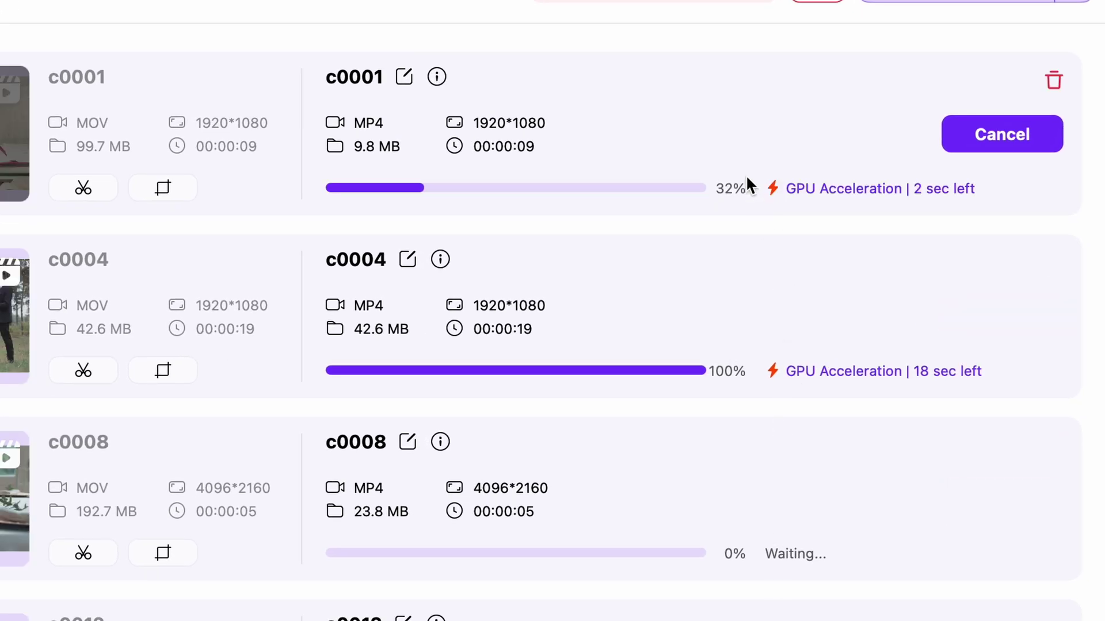
{"action": "scroll", "coordinate": [720, 505], "scroll_direction": "down", "scroll_amount": 5}
{"action": "scroll", "coordinate": [720, 499], "scroll_direction": "up", "scroll_amount": 5}
{"action": "left_click", "coordinate": [581, 1]}
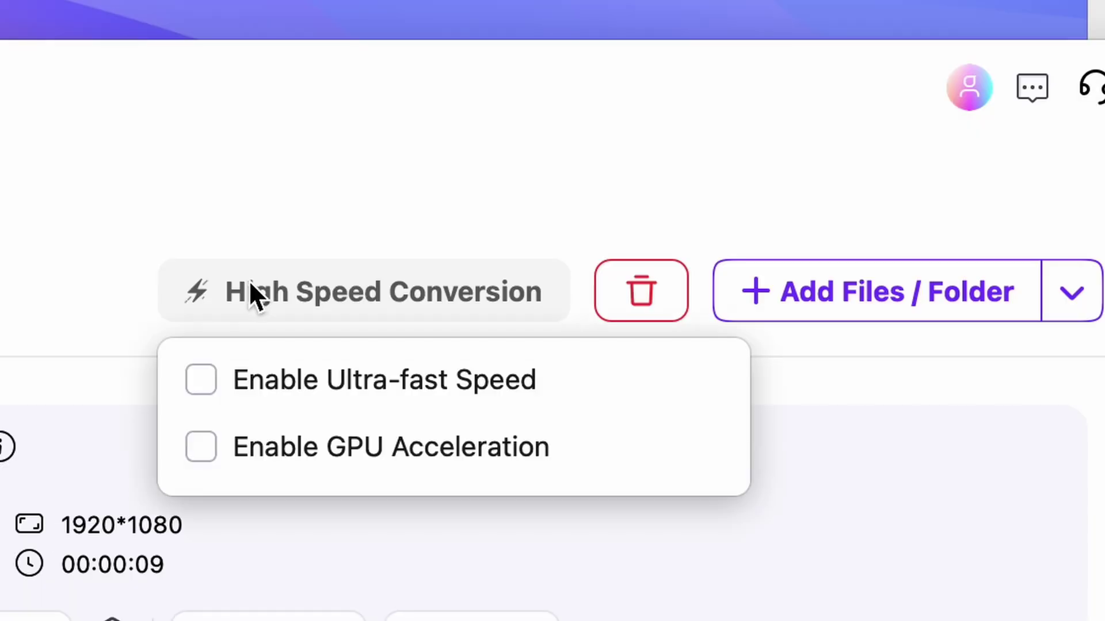
{"action": "left_click", "coordinate": [198, 446]}
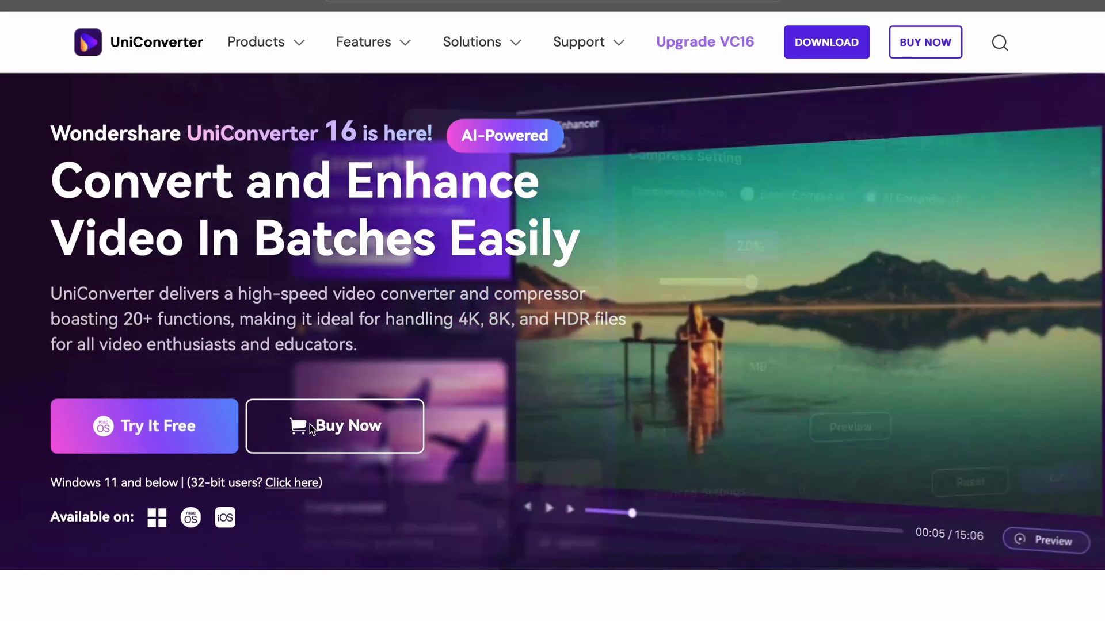
Step: Use Try It Free on the UniConverter page to download the trial installer
{"action": "left_click", "coordinate": [196, 426]}
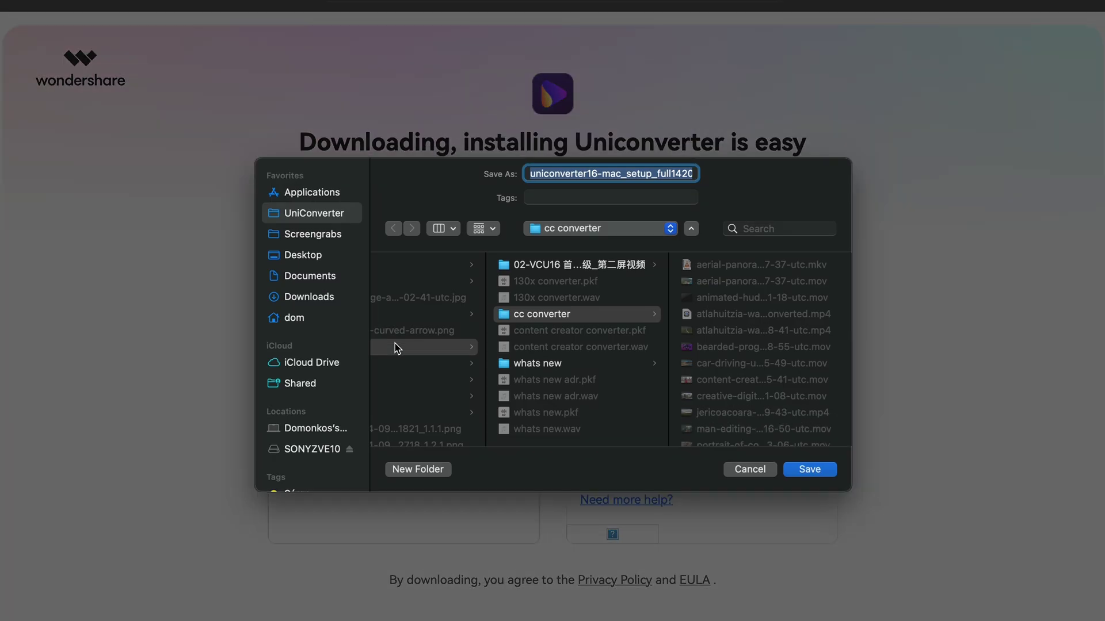